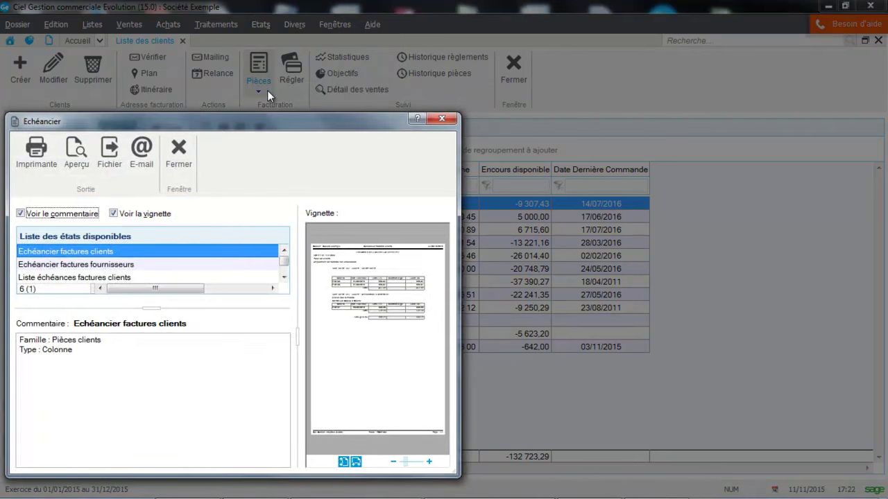
# - Preview the Echéancier factures clients report for all clients and all invoices without optional columns, and close the preview
pyautogui.click(287, 280)
pyautogui.click(287, 280)
pyautogui.click(288, 280)
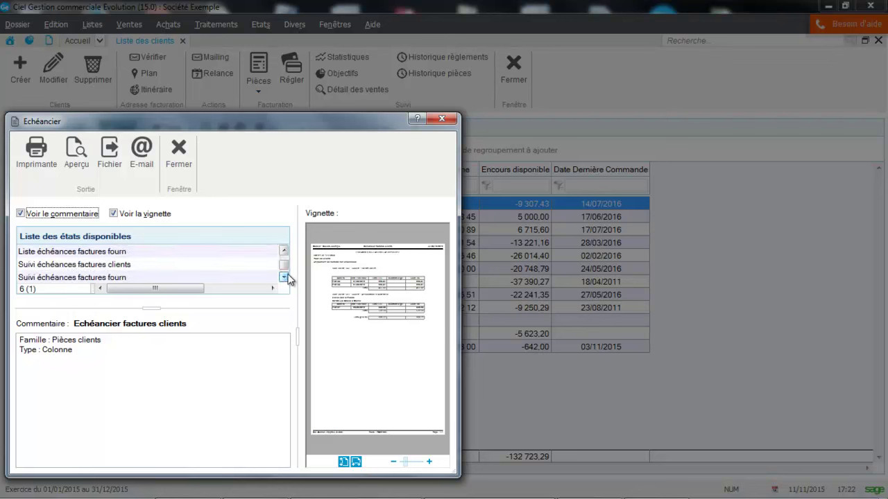
pyautogui.moveTo(286, 268); pyautogui.dragTo(284, 260)
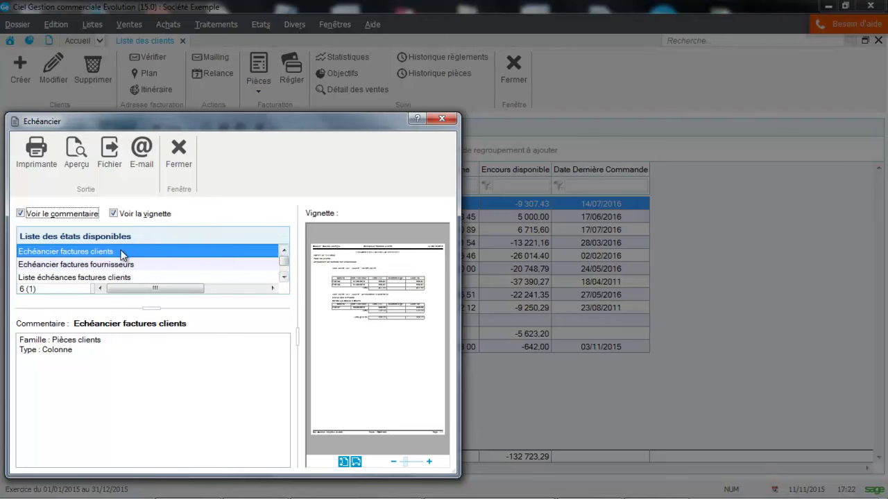
pyautogui.click(77, 160)
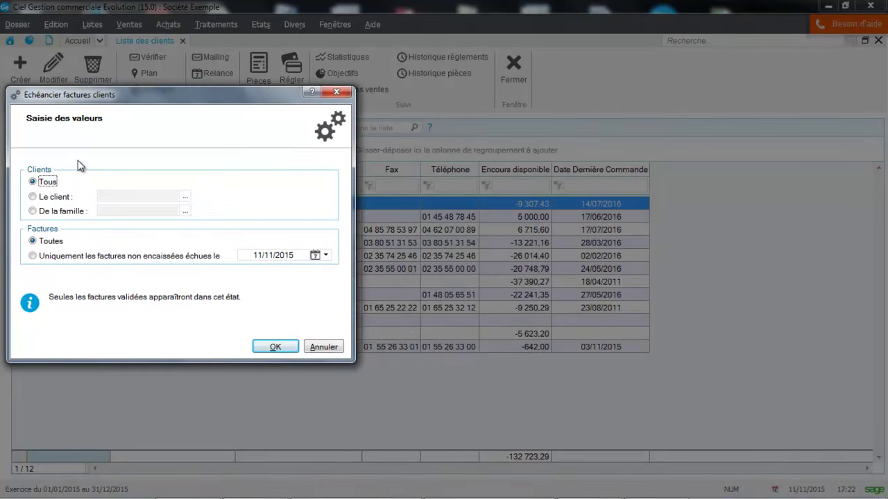
pyautogui.click(279, 346)
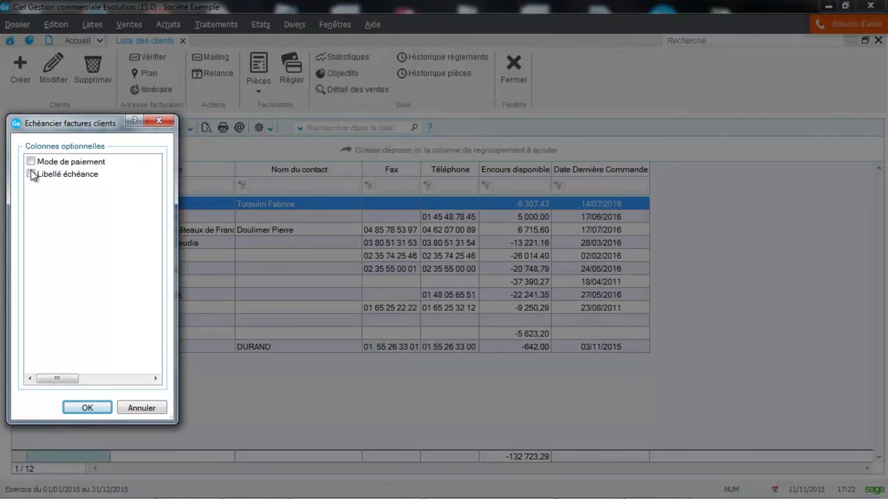
pyautogui.click(85, 408)
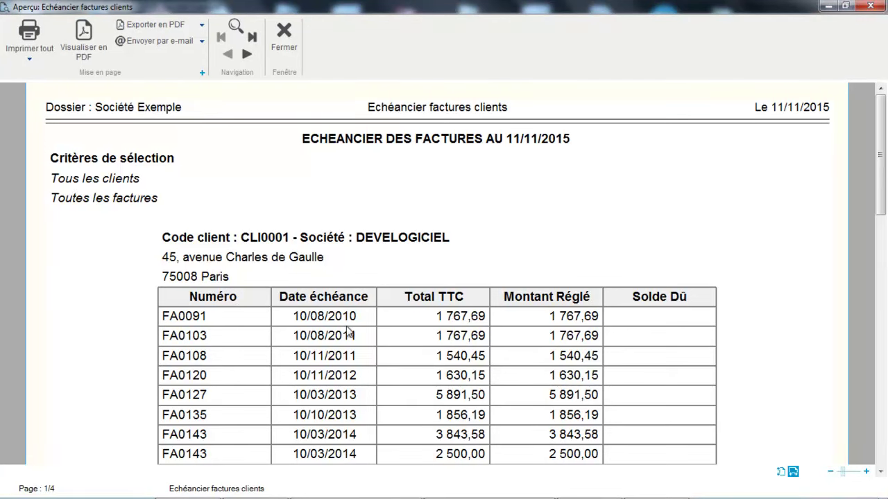
pyautogui.click(283, 38)
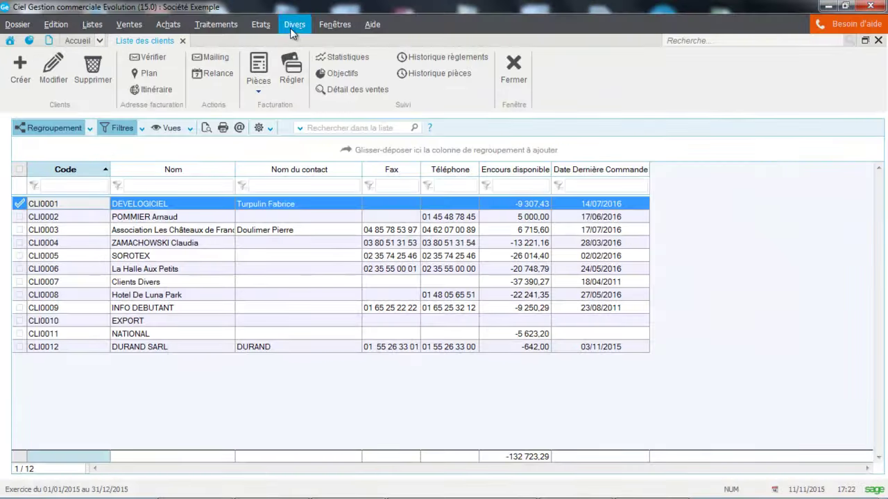
# - Preview the Suivi échéances factures clients report for 01/01/2015 to 31/12/2015 in Présentation standard, and close the preview
pyautogui.click(291, 25)
pyautogui.click(270, 91)
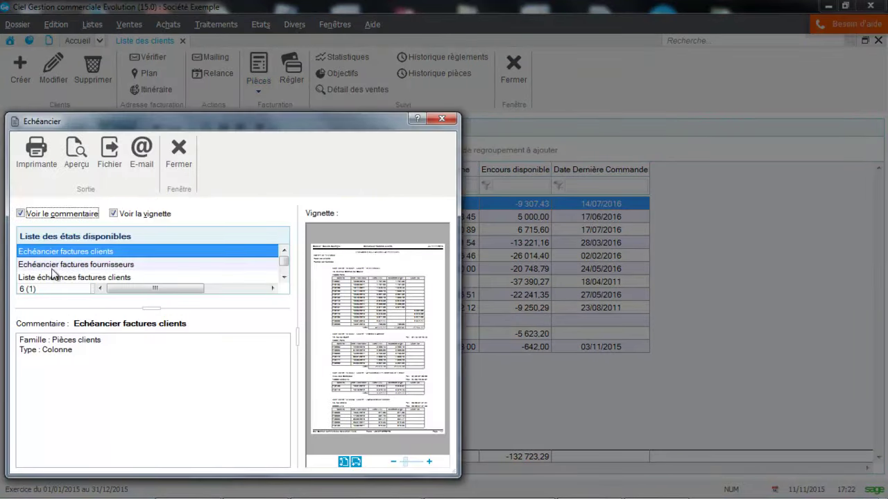
pyautogui.click(284, 277)
pyautogui.click(284, 278)
pyautogui.click(284, 278)
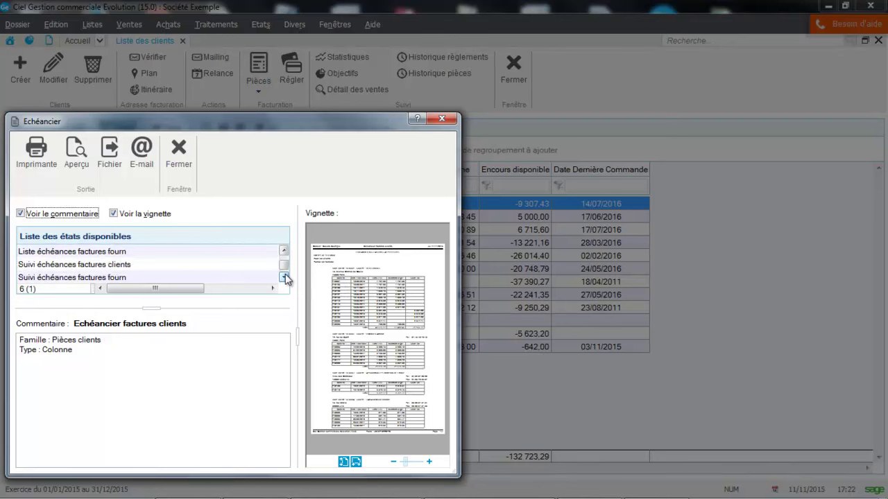
pyautogui.click(71, 264)
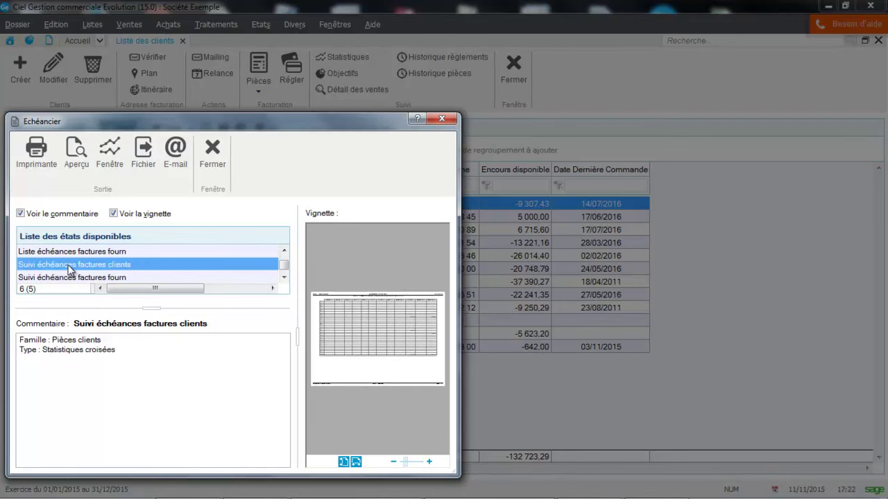
pyautogui.click(72, 165)
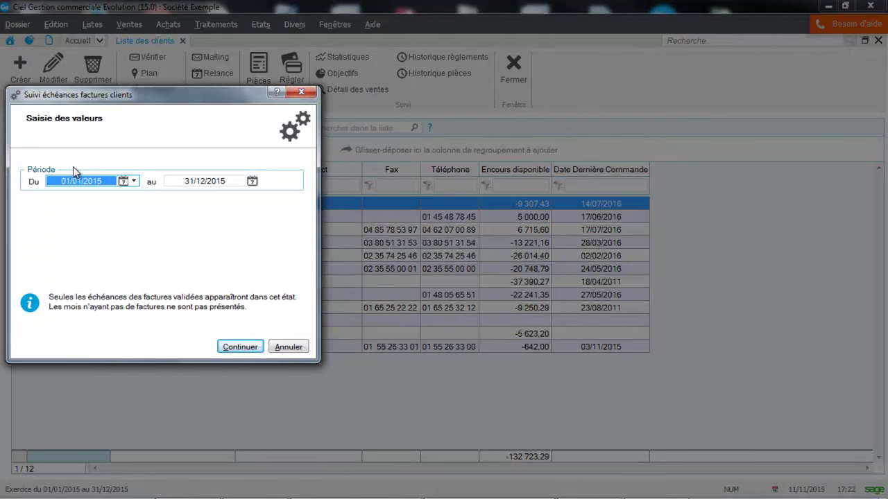
pyautogui.click(258, 349)
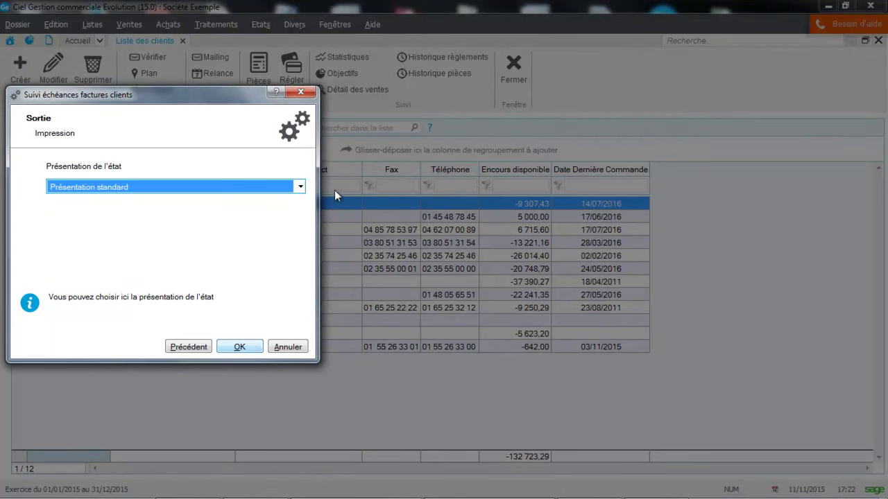
pyautogui.click(300, 187)
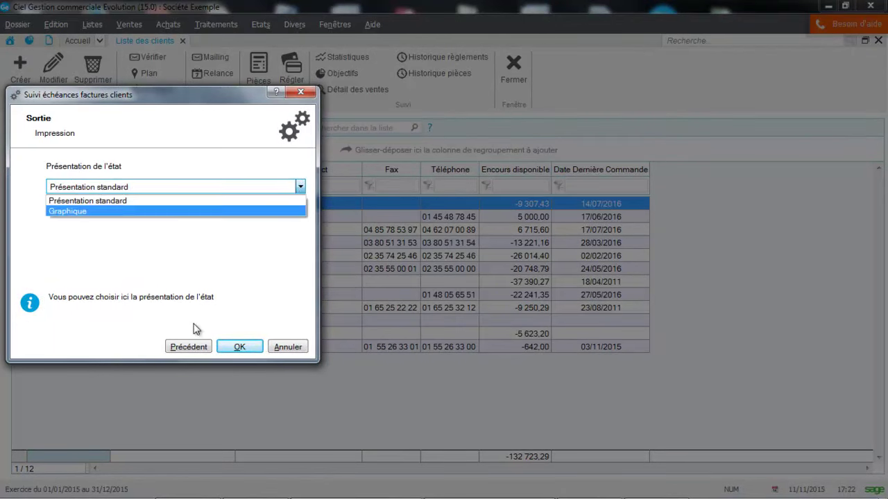
pyautogui.click(226, 202)
pyautogui.click(243, 347)
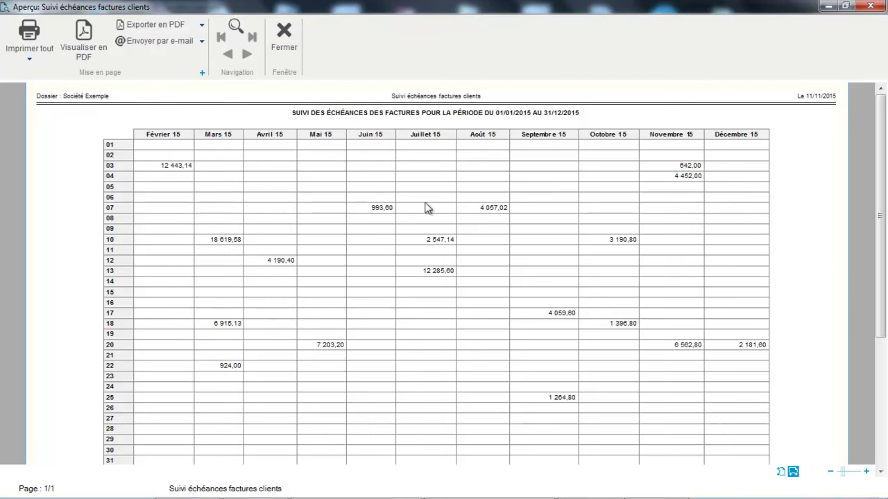
pyautogui.click(291, 49)
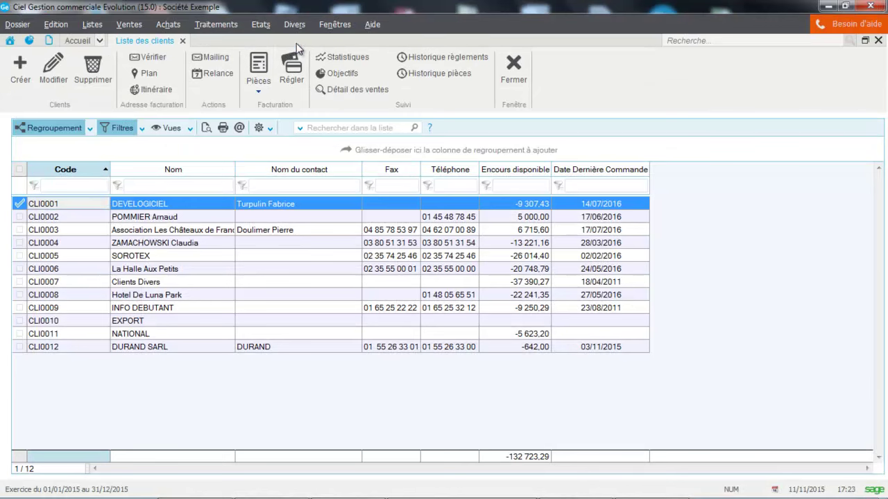
pyautogui.click(261, 24)
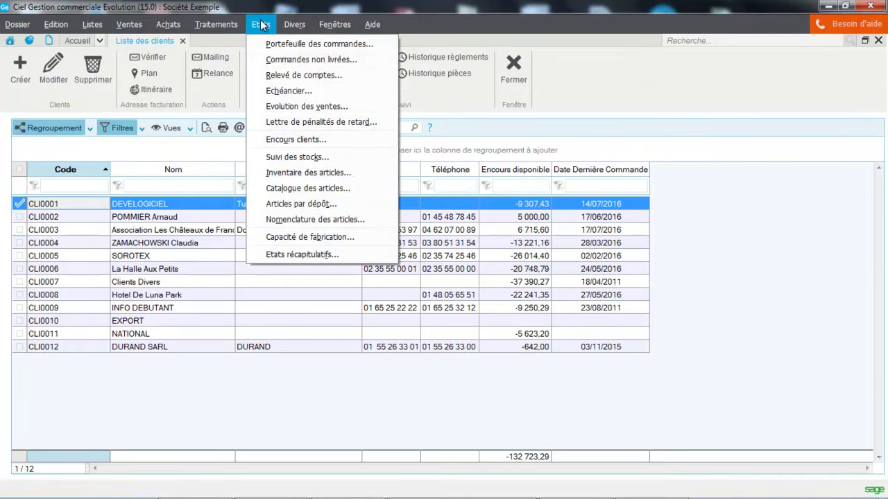
pyautogui.click(265, 90)
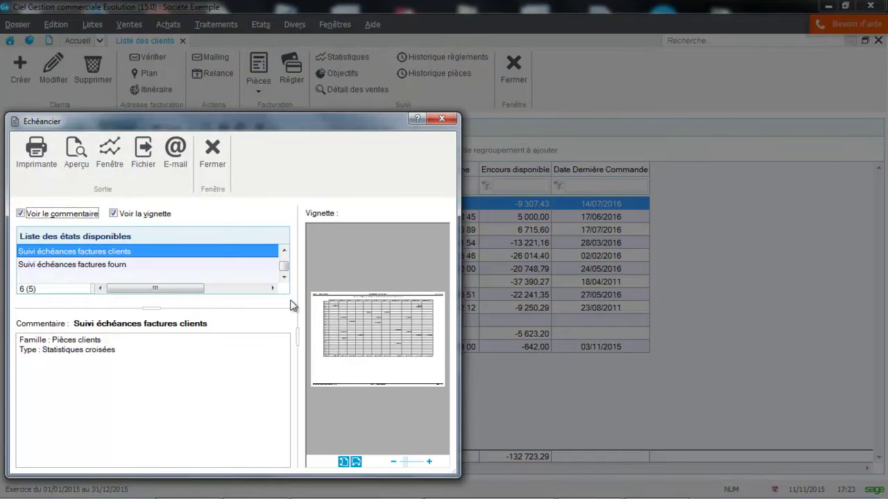
pyautogui.click(218, 169)
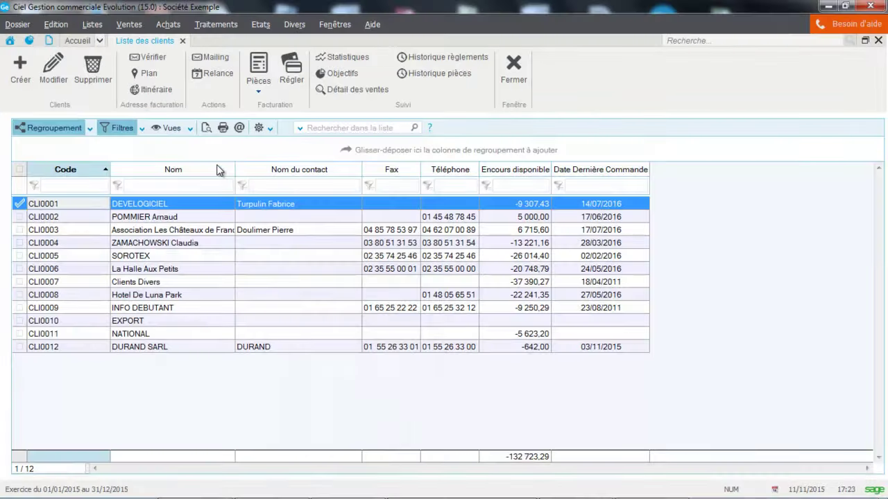
# - Preview the Evolution des ventes articles report for all articles, by week from 01/01/2015 with percentages displayed, and close the preview
pyautogui.click(261, 27)
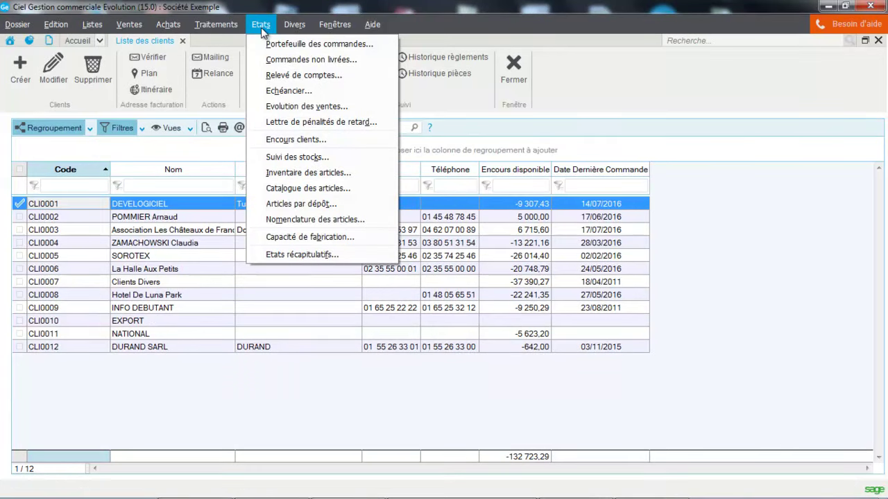
pyautogui.click(271, 108)
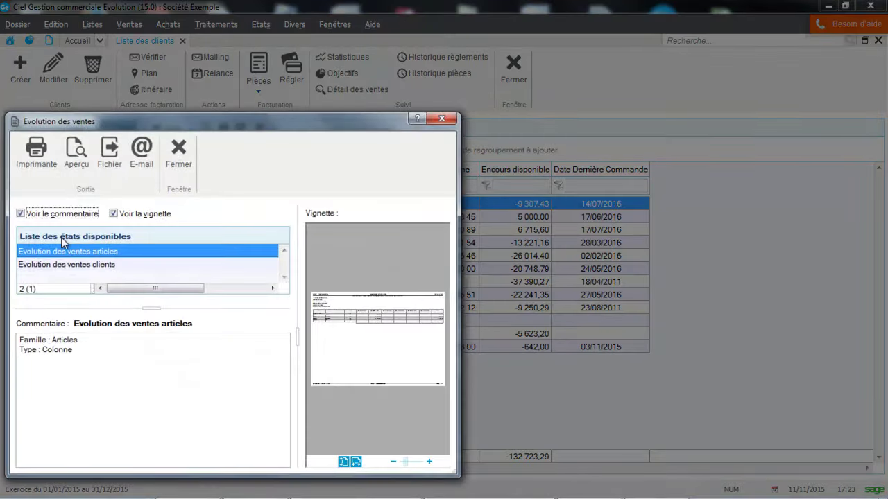
pyautogui.click(76, 151)
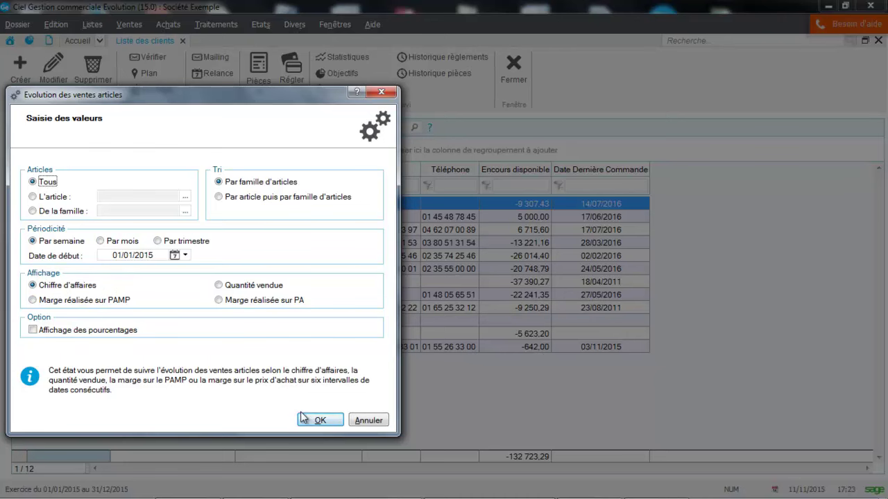
pyautogui.click(127, 331)
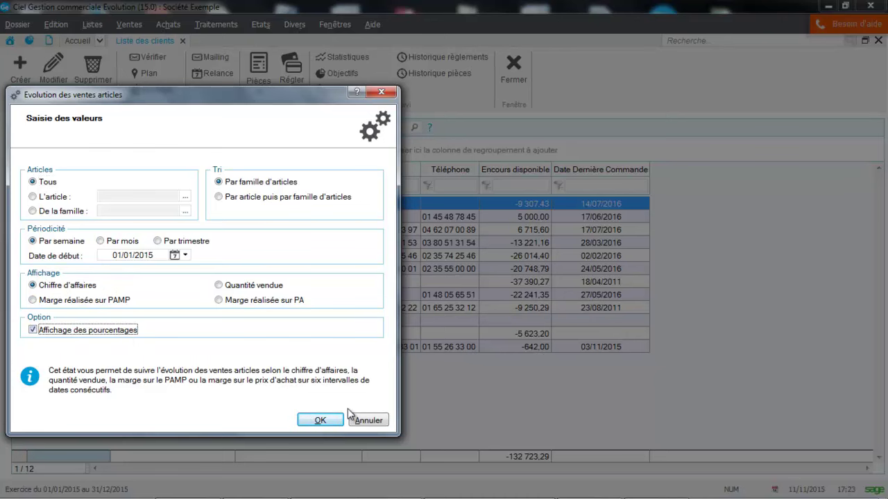
pyautogui.click(326, 418)
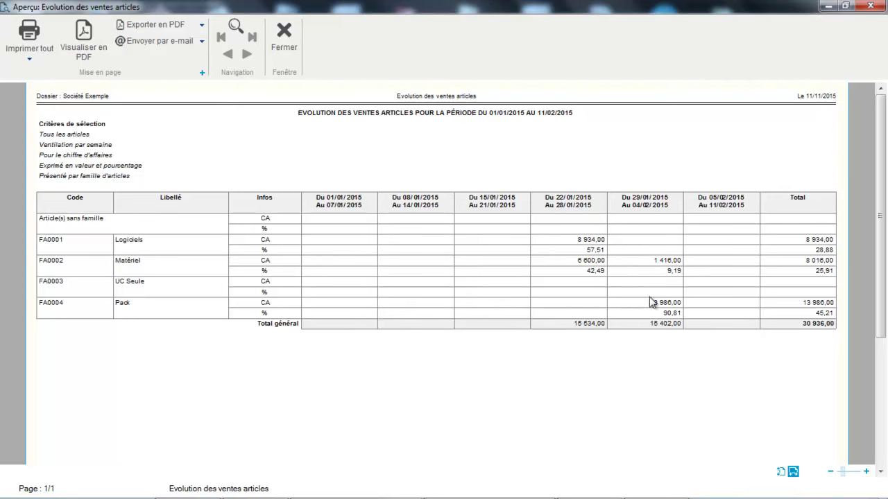
pyautogui.click(282, 43)
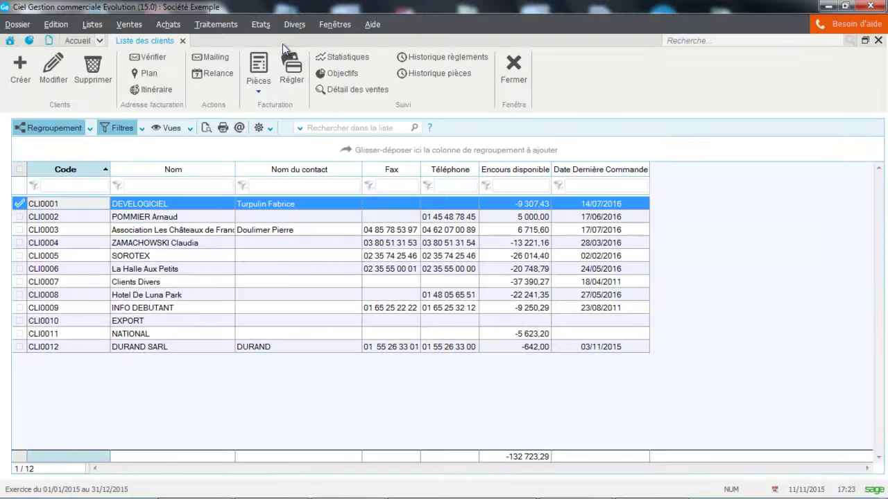
# - Preview the Evolution des ventes clients report for all clients, by week from 01/01/2015 with percentages displayed, and close the preview
pyautogui.click(261, 25)
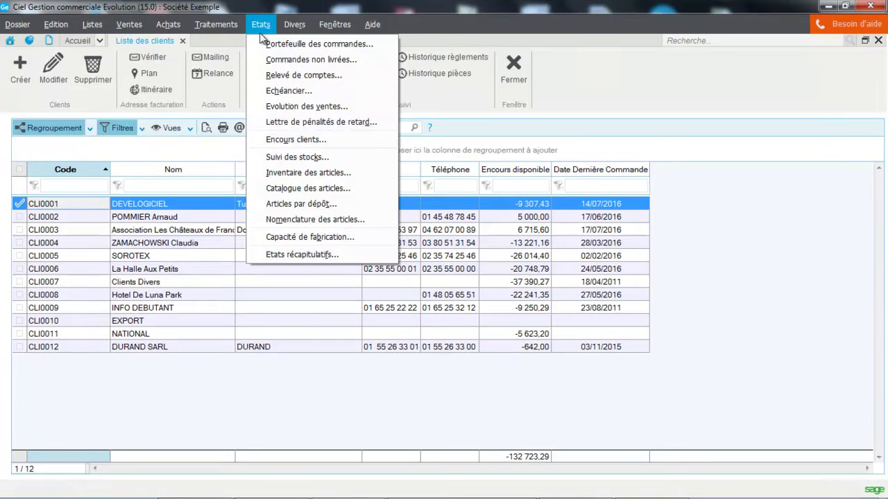
pyautogui.click(279, 110)
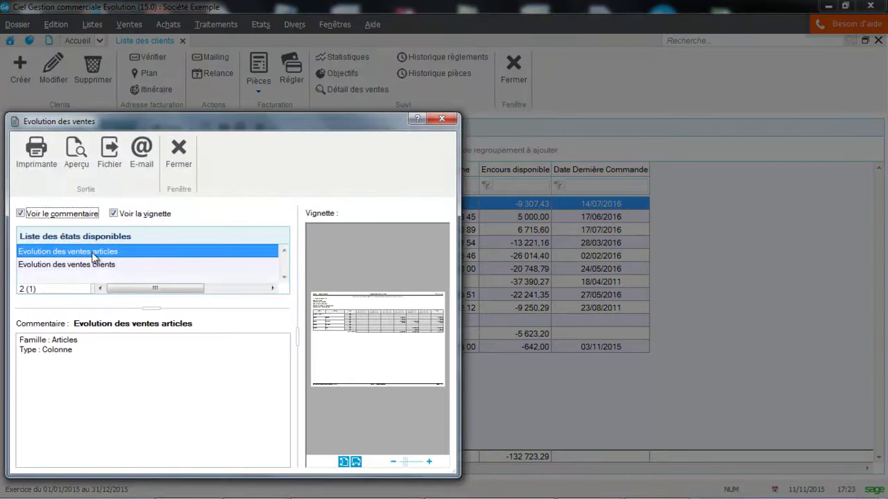
pyautogui.click(94, 266)
pyautogui.click(74, 162)
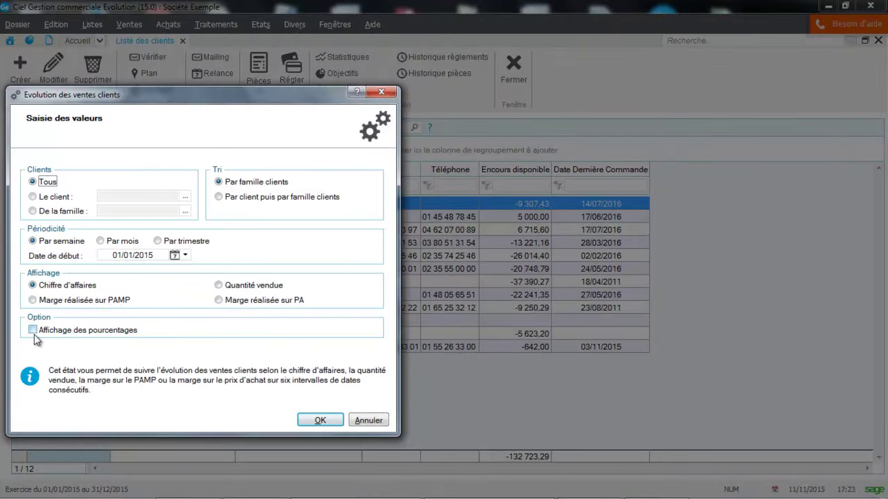
pyautogui.click(33, 330)
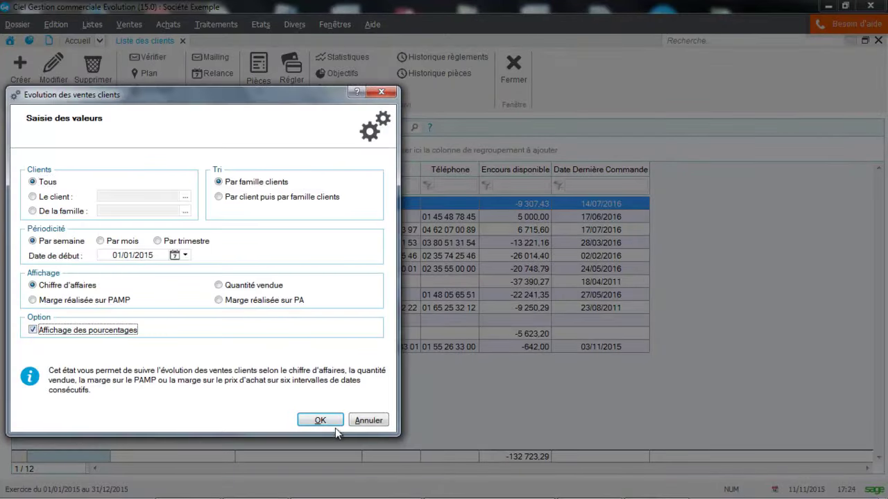
pyautogui.click(331, 423)
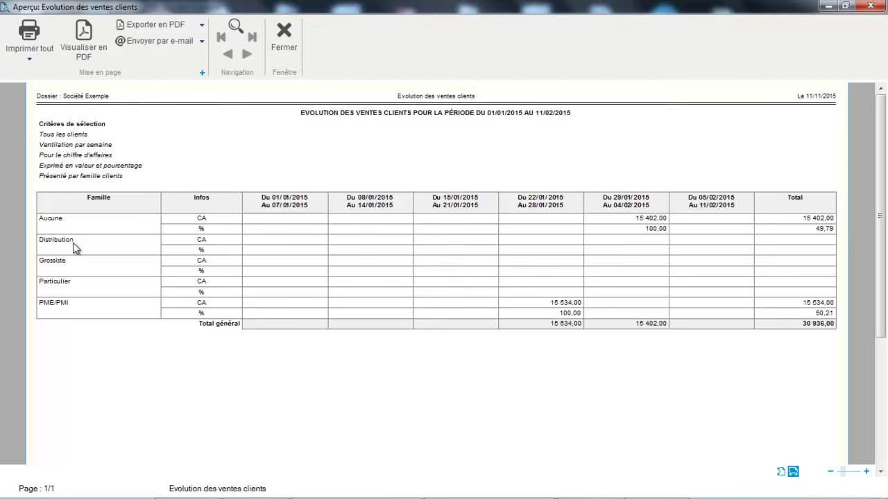
pyautogui.click(282, 36)
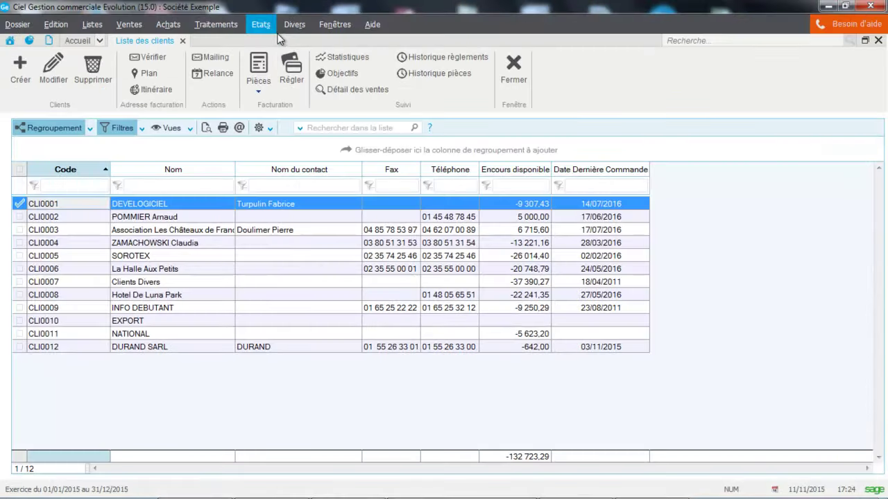
# - Preview the Lettre pénalités de retard for all clients with payments from 01/11/2015 to 30/11/2015 and read through the letter
pyautogui.click(262, 28)
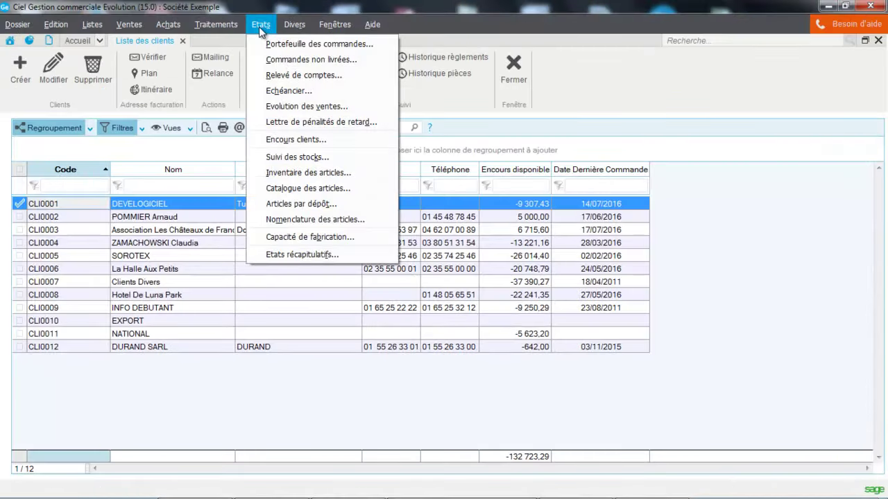
pyautogui.click(276, 123)
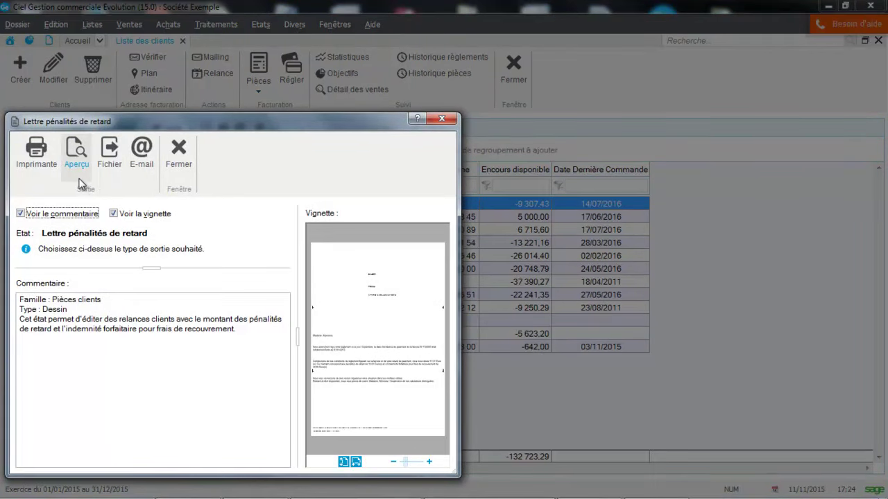
pyautogui.click(77, 161)
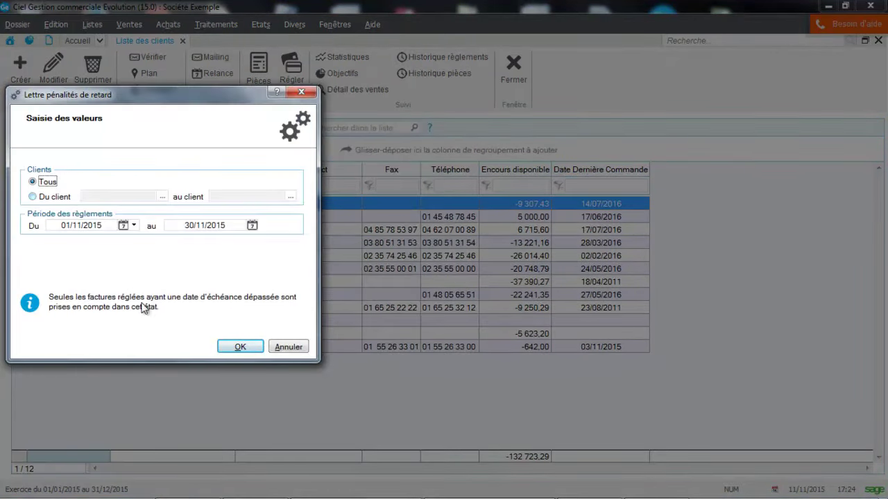
pyautogui.click(240, 347)
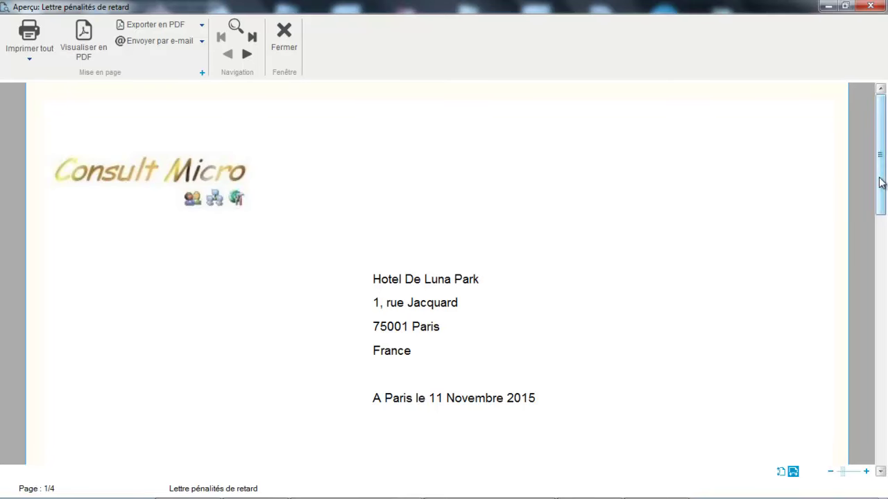
pyautogui.moveTo(882, 184); pyautogui.dragTo(884, 335)
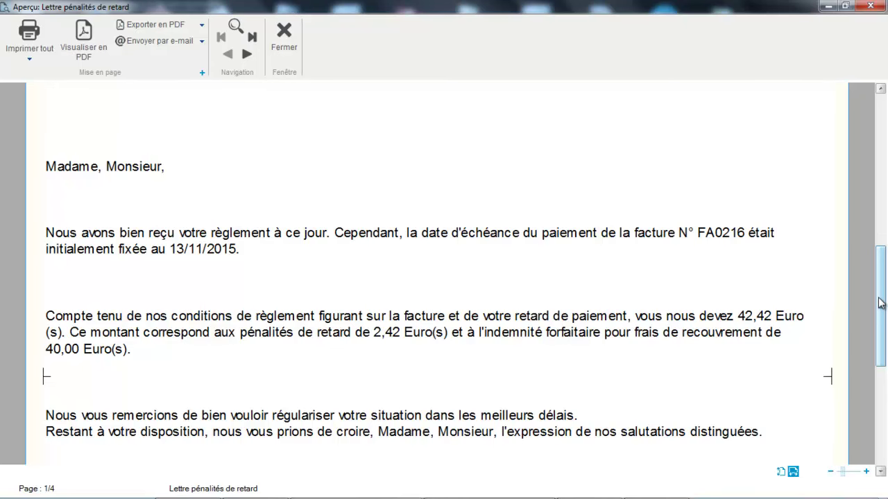
pyautogui.moveTo(880, 303); pyautogui.dragTo(874, 323)
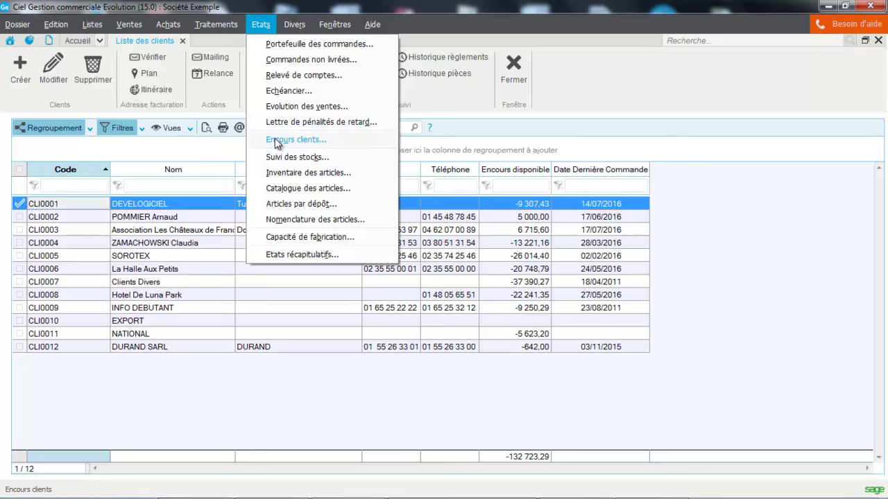
# - Preview the Liste des encours client report
pyautogui.click(274, 138)
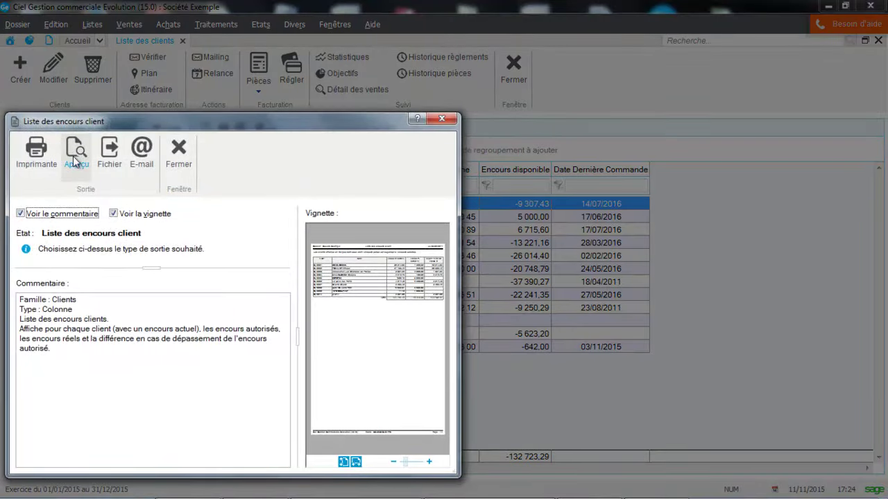
pyautogui.click(73, 156)
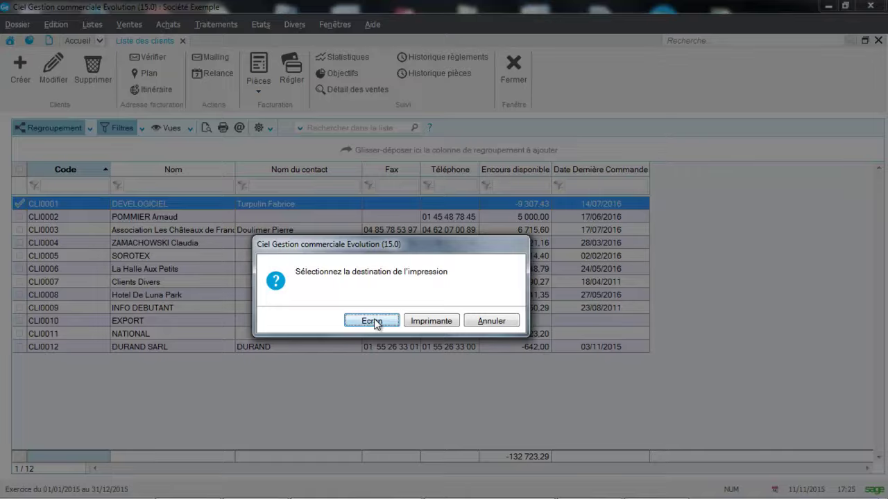
# - Output the Suivi des stocks report to the screen
pyautogui.click(375, 323)
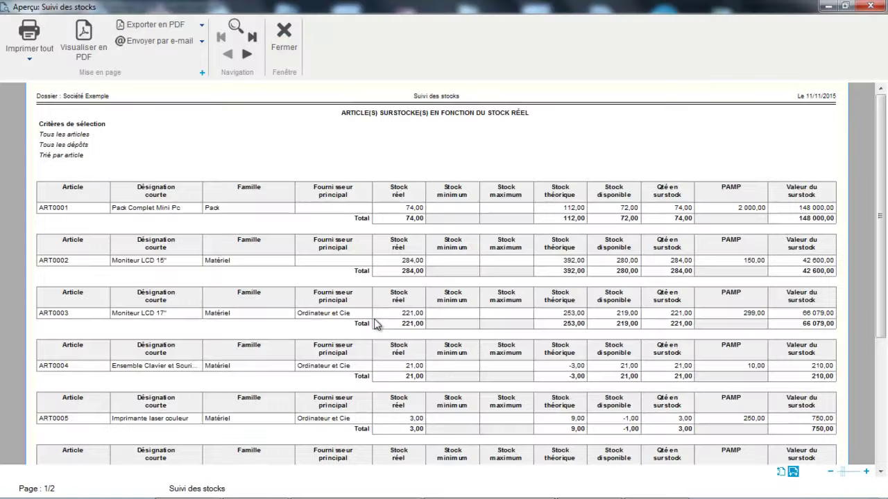